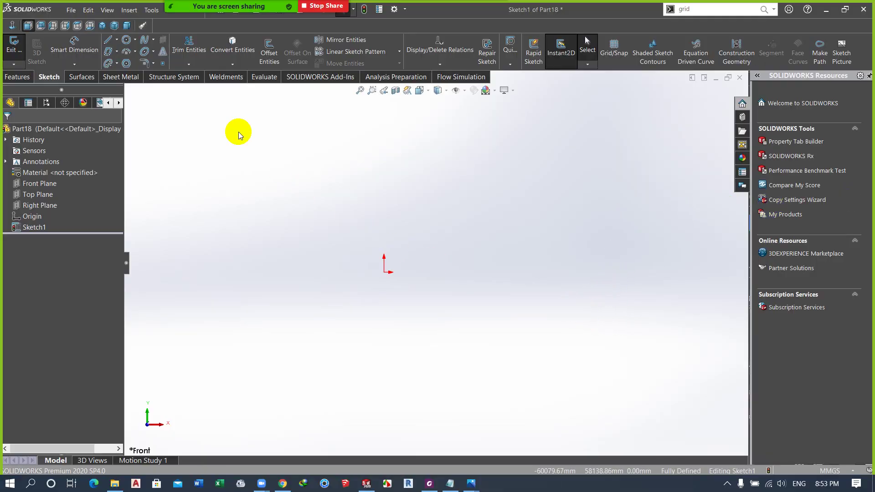
Step: Start the Polygon tool in the front-plane sketch, with six sides set
click(127, 65)
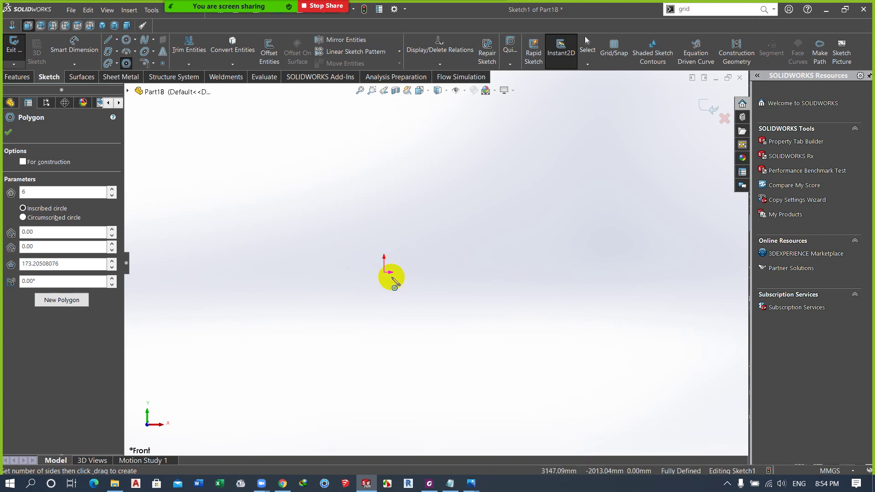
Step: Draw a hexagon centred on the origin, then try 8 and 10 sides
double_click(64, 192)
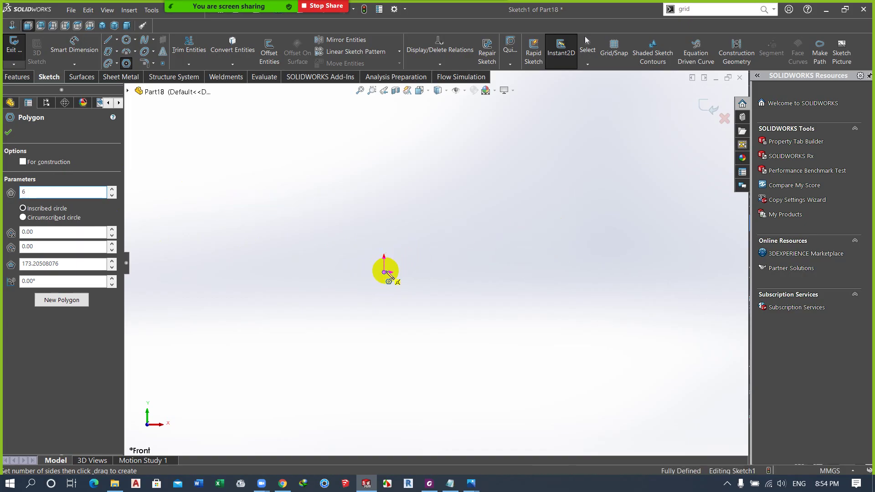
click(385, 271)
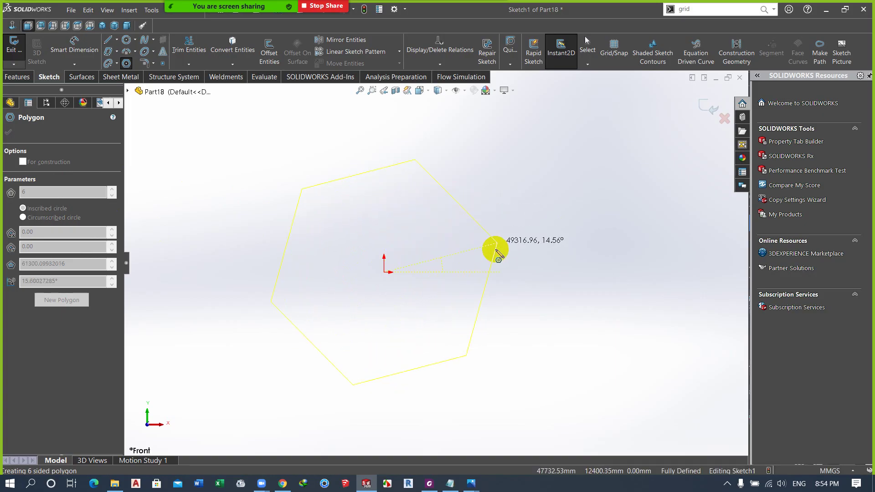
click(479, 271)
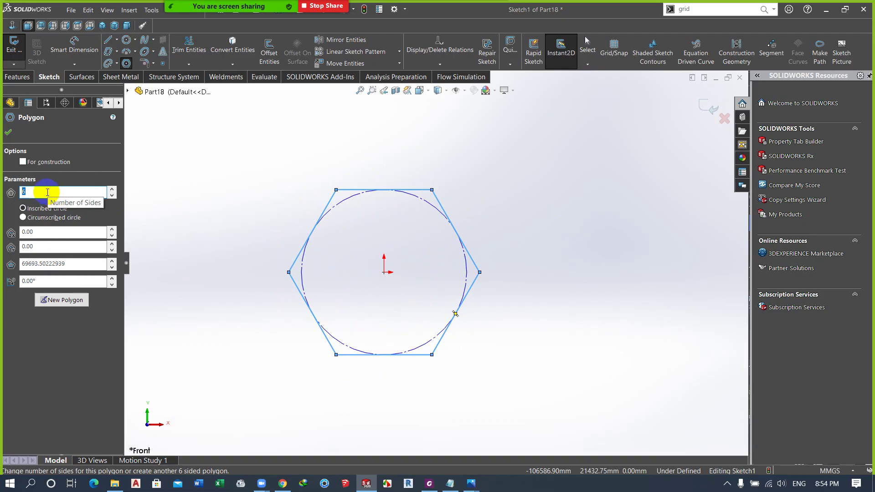
click(23, 192)
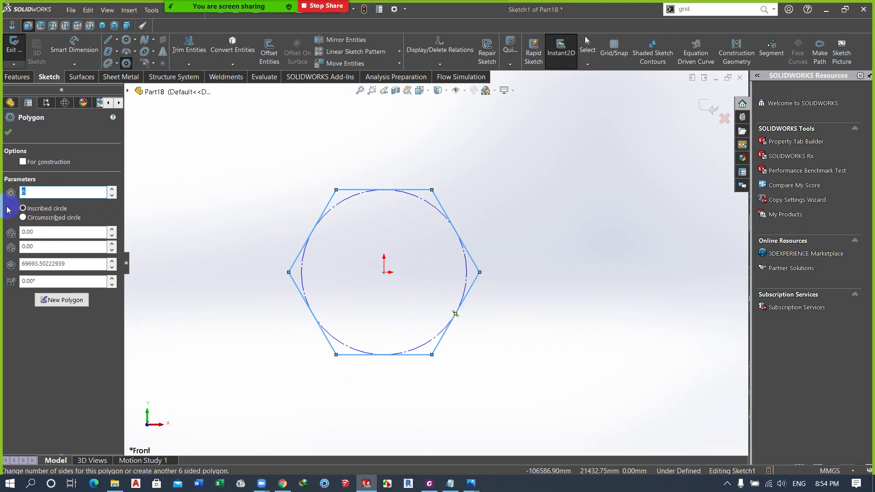
text(8)
text(10)
key(Return)
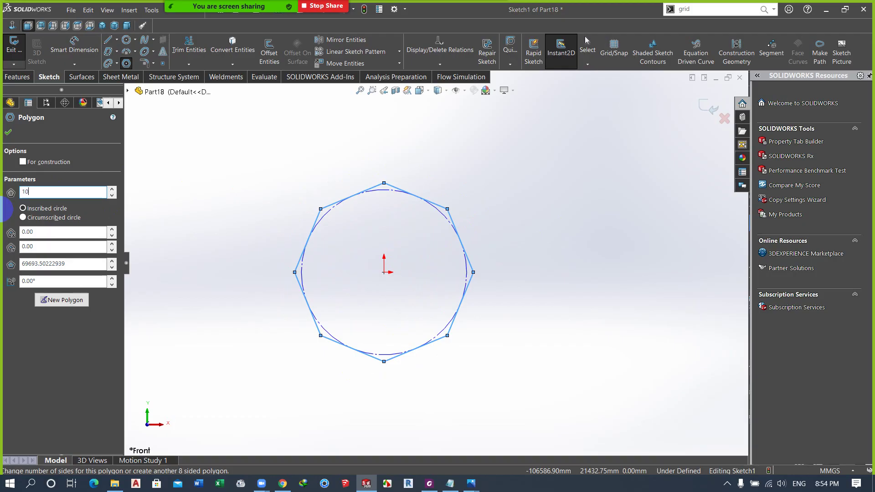
key(Return)
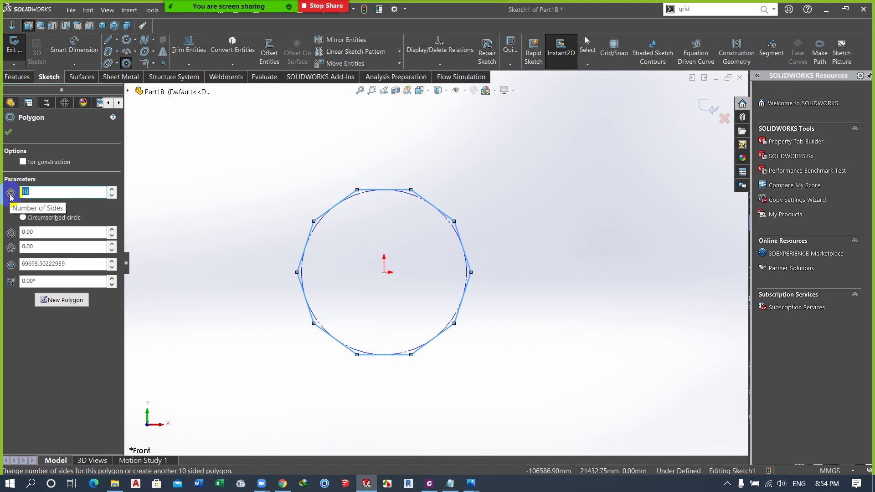
text(6)
Step: Restore six sides, try a circumscribed circle, then keep it inscribed and confirm
key(Return)
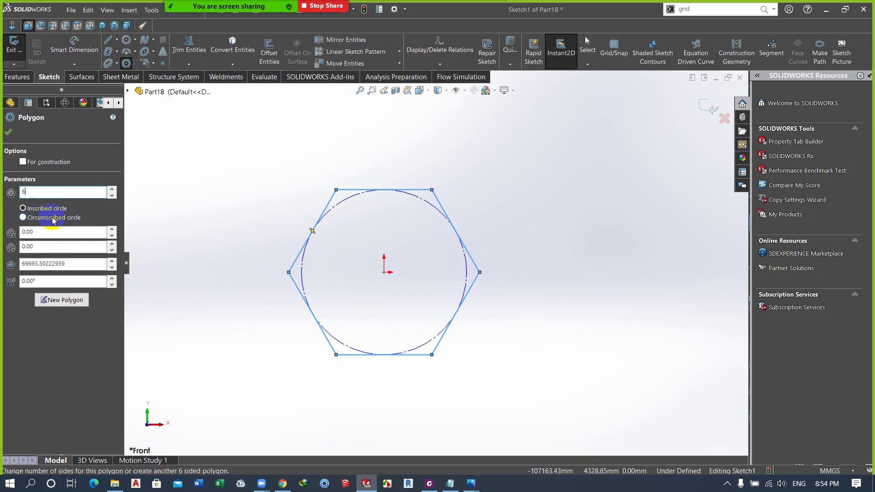
scroll(308, 206, down, 1)
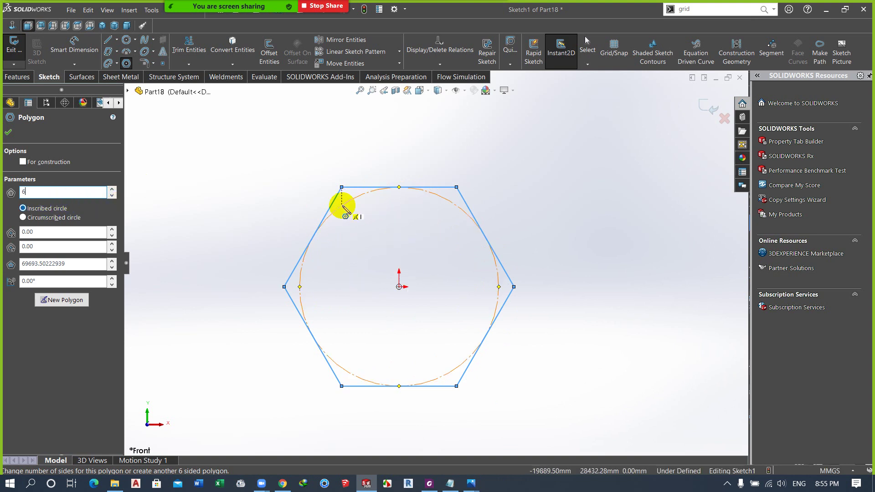
click(46, 217)
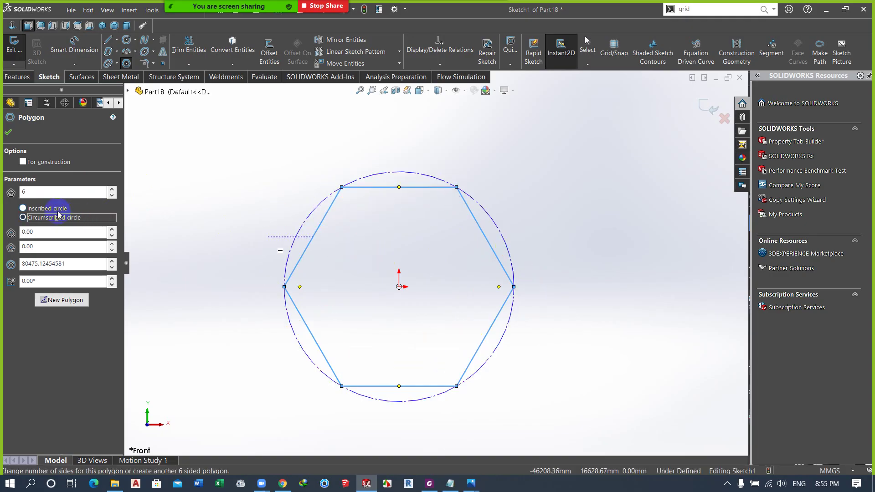
click(51, 209)
click(9, 134)
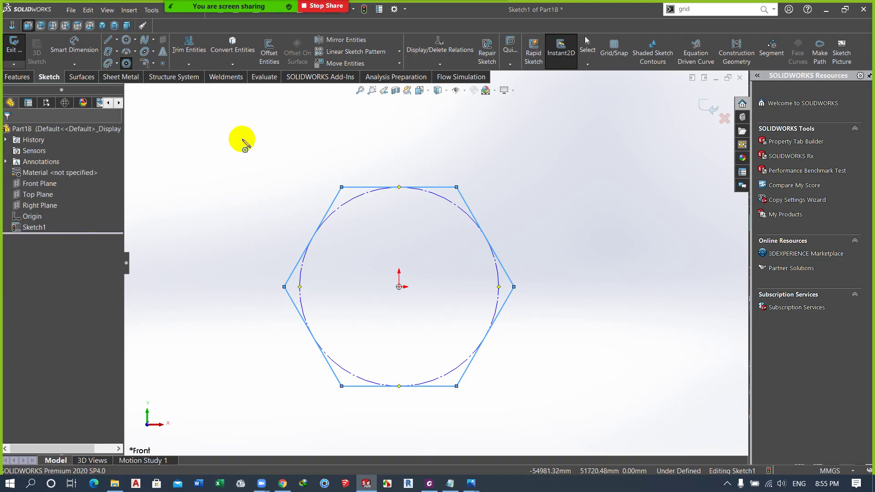
Step: Dimension the inscribed construction circle at 7000 mm diameter, placed beside the hexagon
click(247, 140)
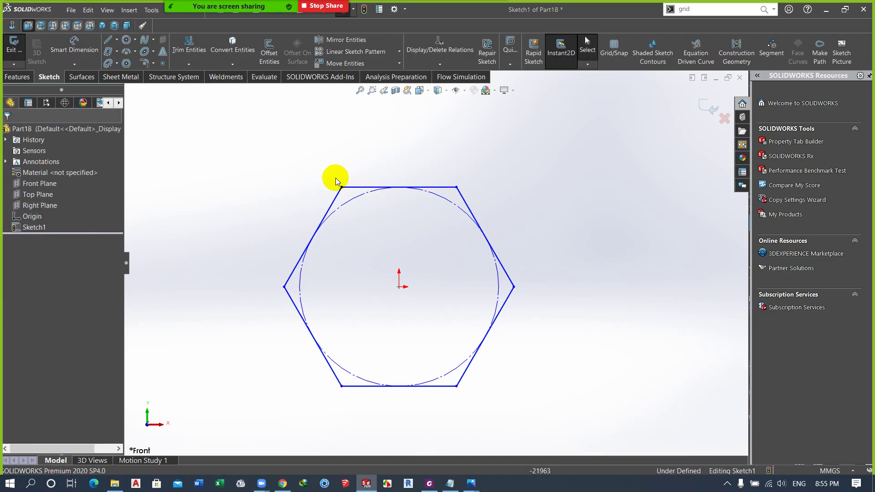
click(85, 50)
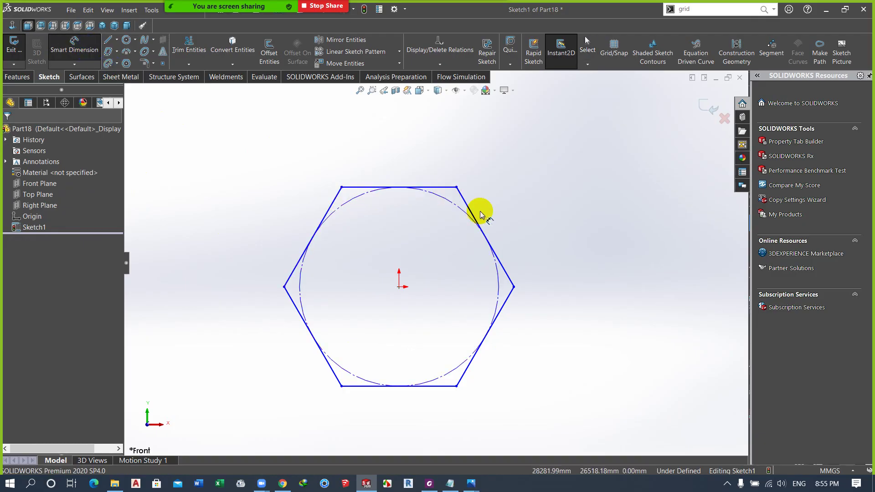
click(352, 201)
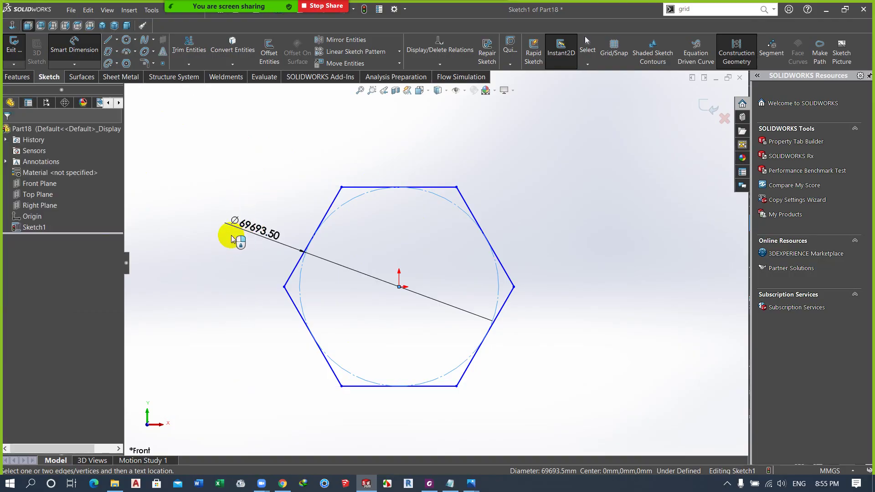
click(221, 236)
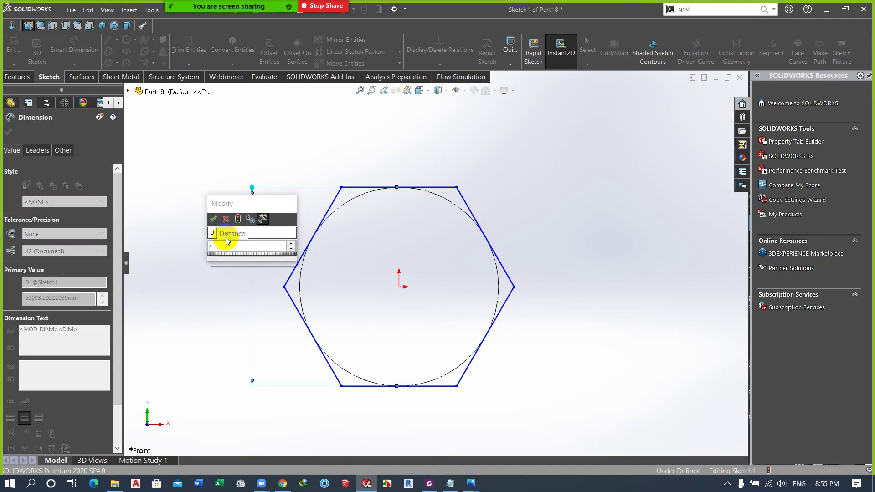
key(Escape)
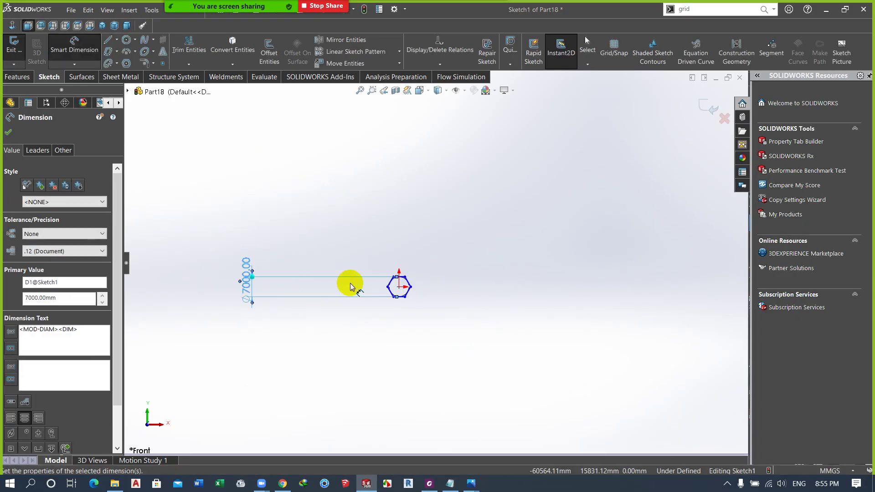
scroll(363, 287, down, 3)
scroll(265, 245, up, 2)
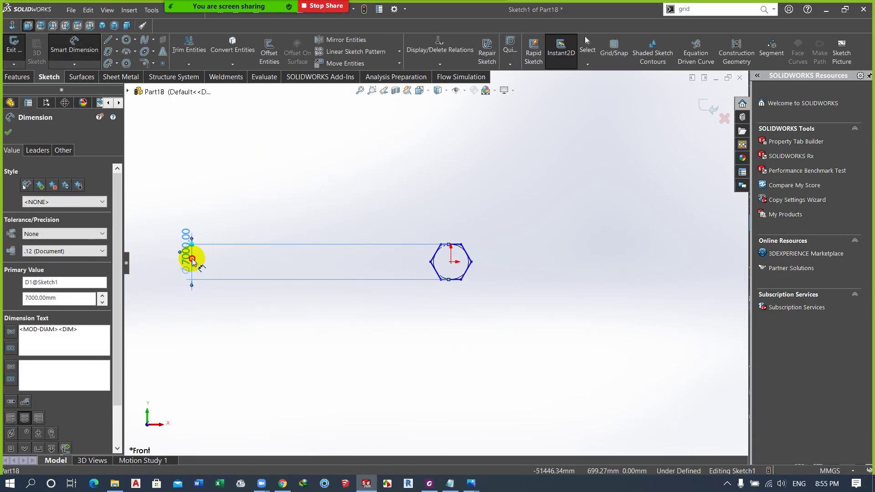
drag(190, 254, 403, 261)
scroll(449, 259, down, 3)
scroll(469, 254, down, 2)
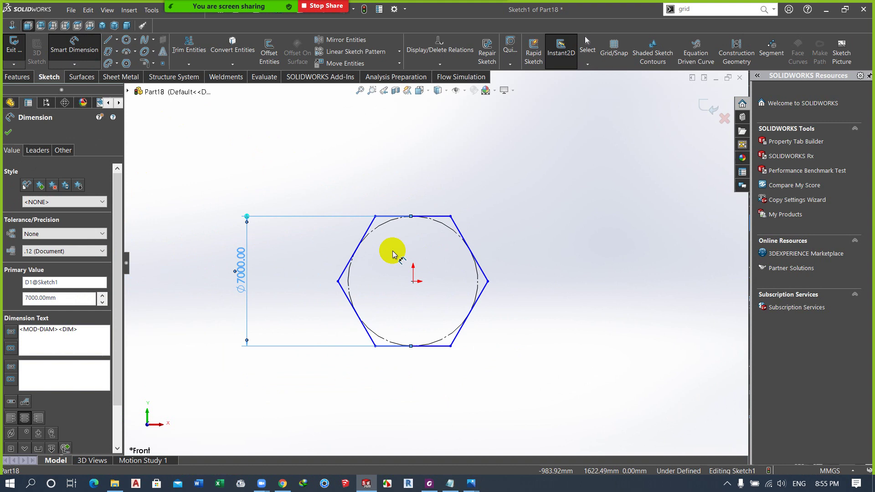
click(10, 131)
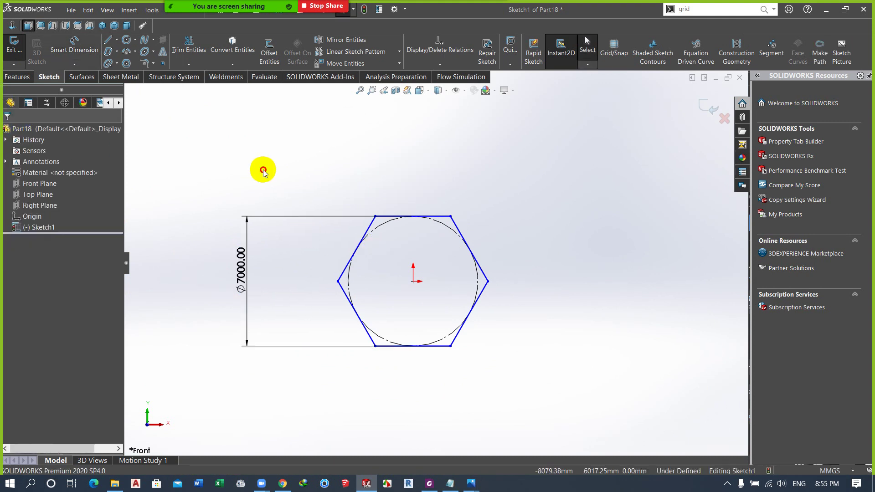
scroll(439, 240, down, 2)
scroll(472, 233, down, 2)
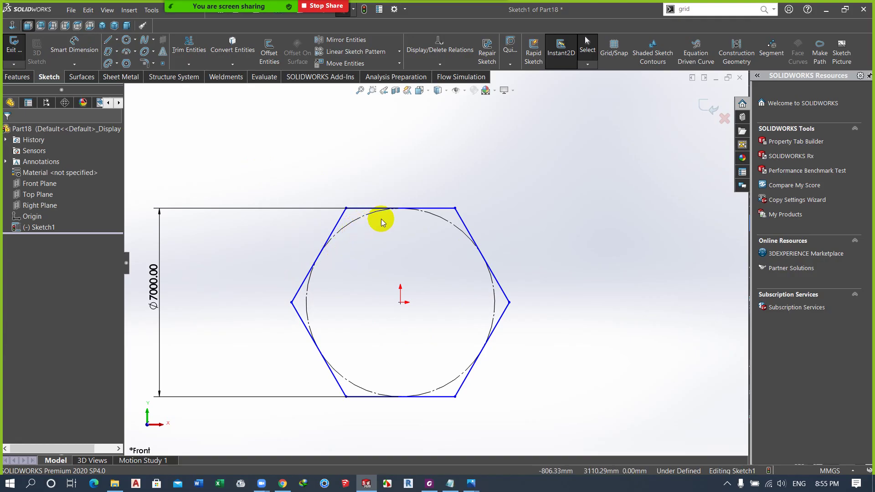
scroll(486, 267, up, 2)
scroll(445, 219, up, 1)
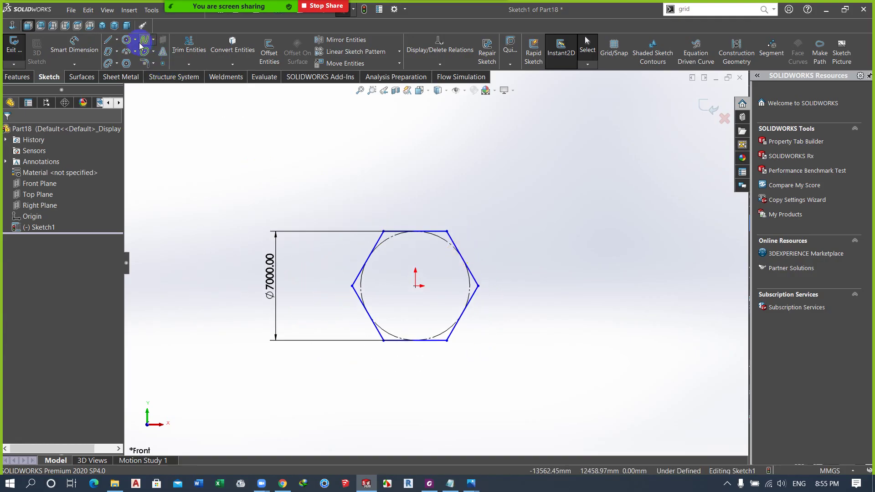
Step: Draw a second hexagon above right of the origin, with a circumscribed circle
click(127, 62)
click(488, 171)
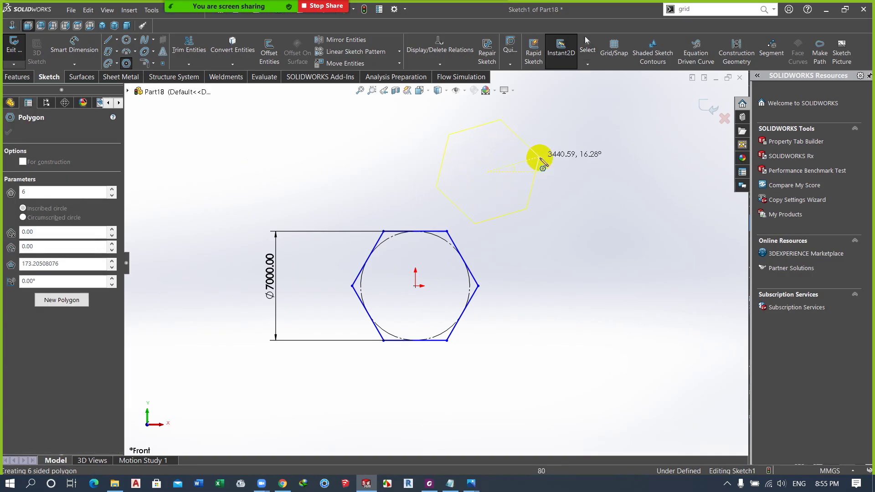
click(542, 164)
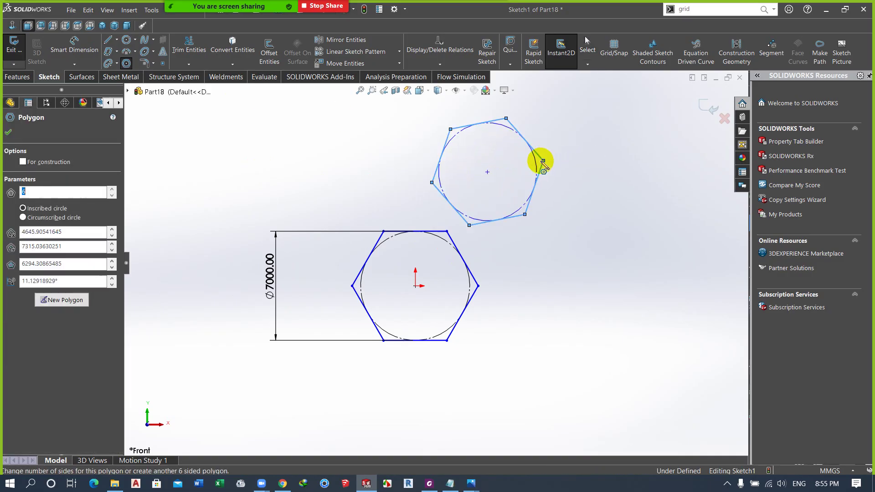
click(47, 220)
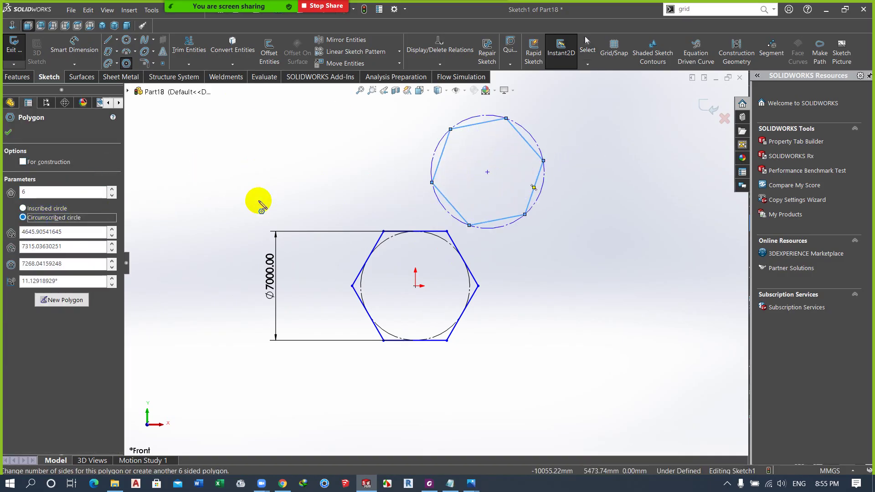
click(10, 190)
drag(27, 193, 64, 197)
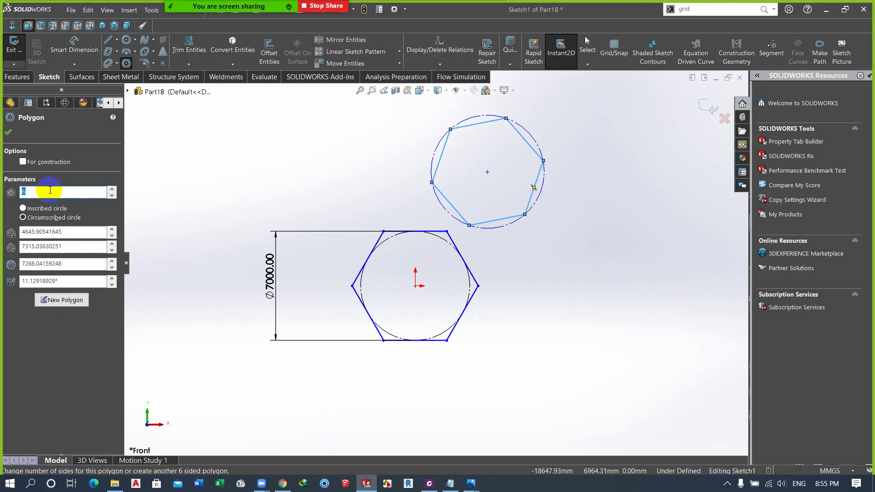
click(8, 132)
scroll(403, 155, up, 2)
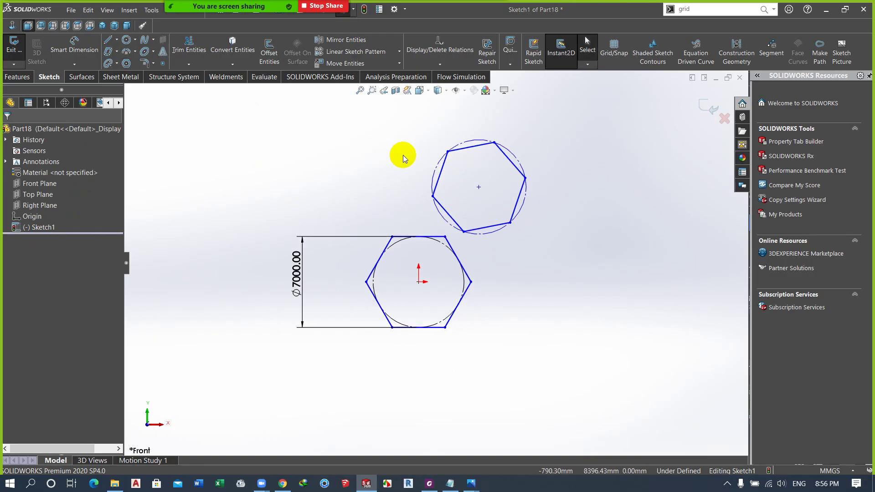
scroll(506, 194, up, 1)
scroll(506, 193, down, 2)
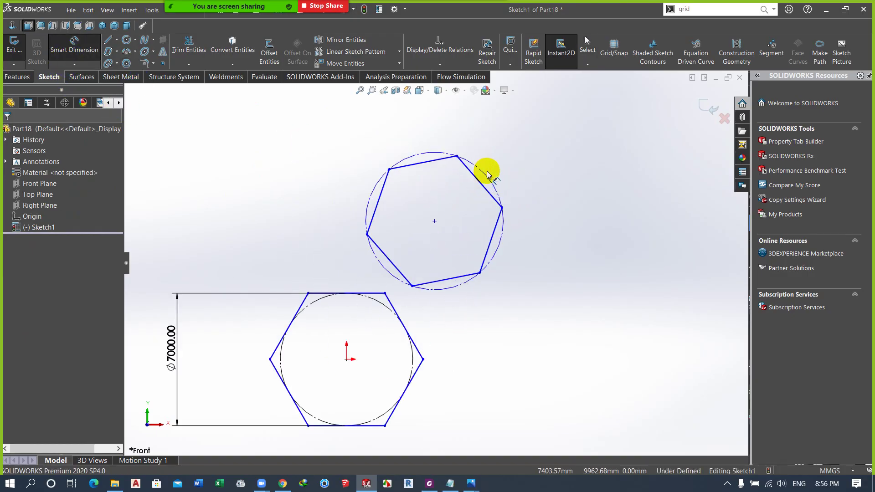
Step: Give the top hexagon's circle a 7500 diameter dimension
click(518, 167)
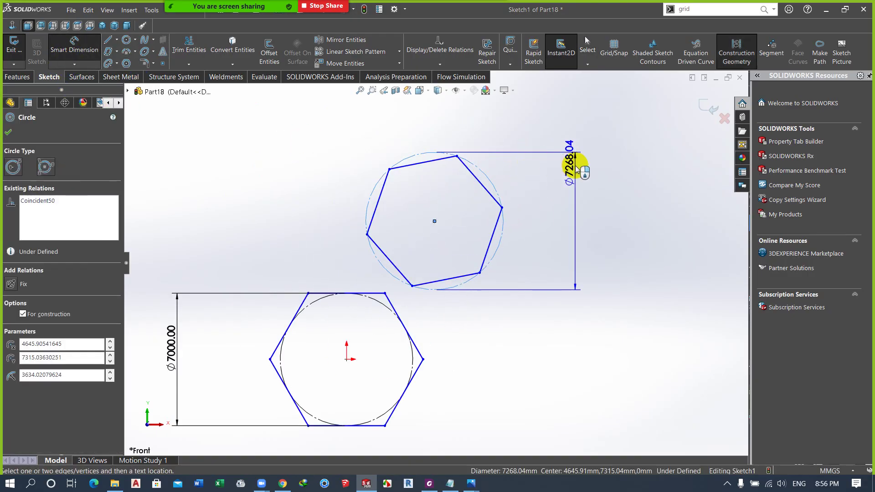
click(586, 199)
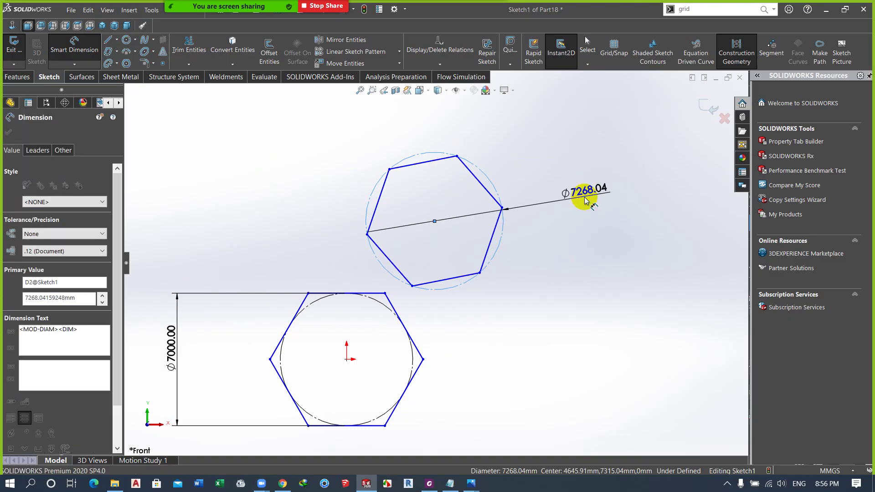
text(750)
key(Return)
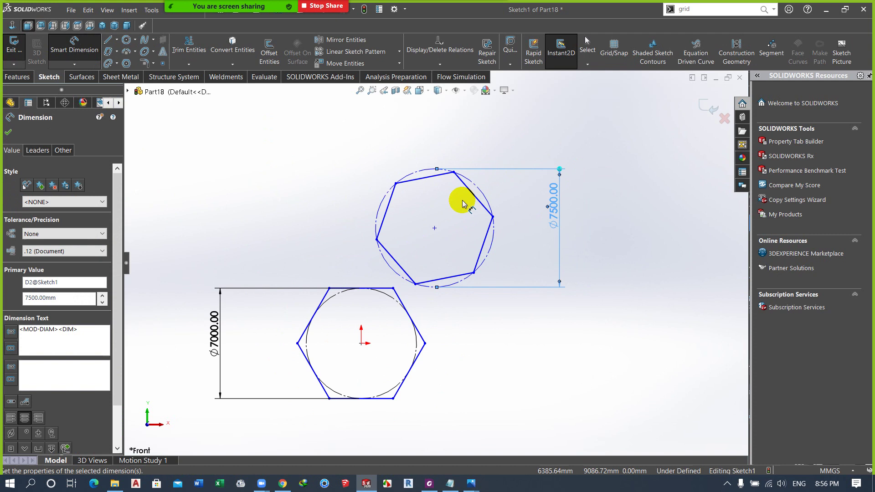
Step: Box-select all sketch geometry and delete it, leaving an empty sketch
key(Escape)
drag(503, 133, 273, 450)
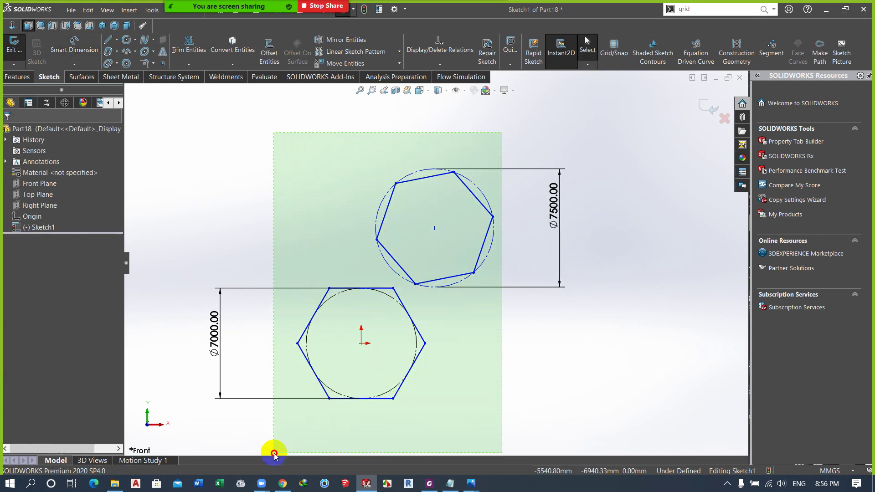
key(Delete)
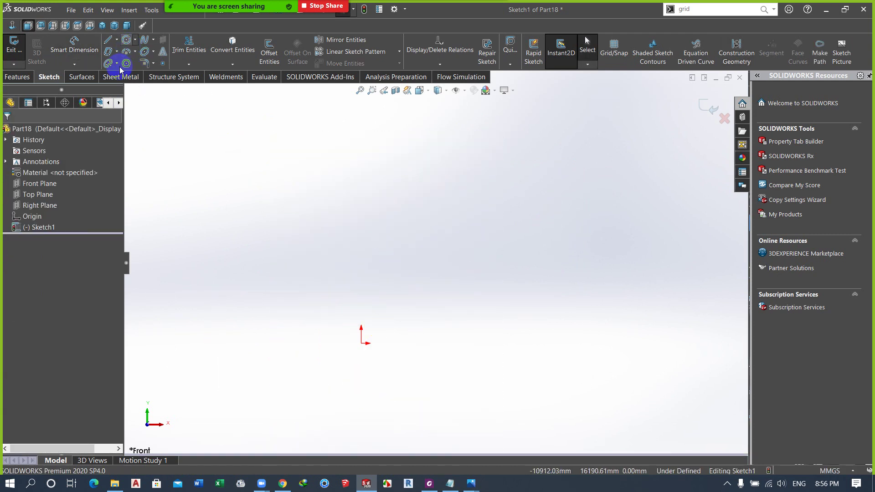
Step: Draw a hexagon on the origin with an inscribed circle, reviewing its centre and diameter values
click(126, 63)
click(361, 342)
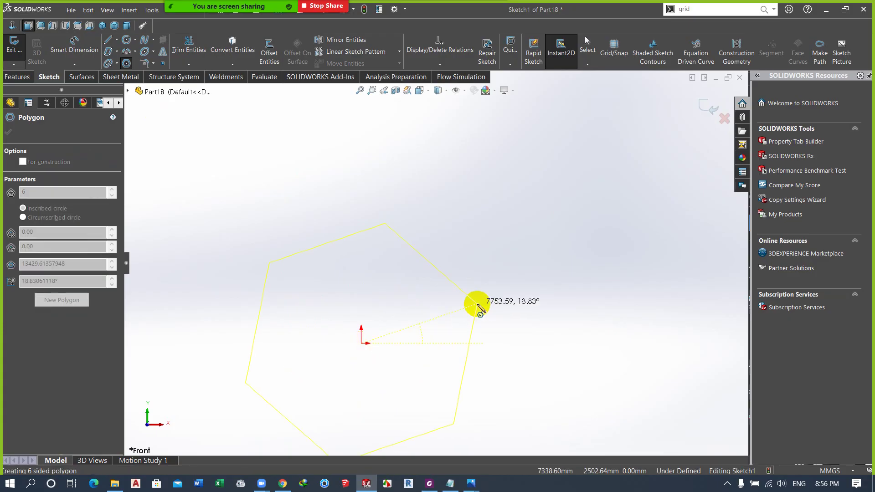
click(480, 310)
scroll(477, 305, up, 1)
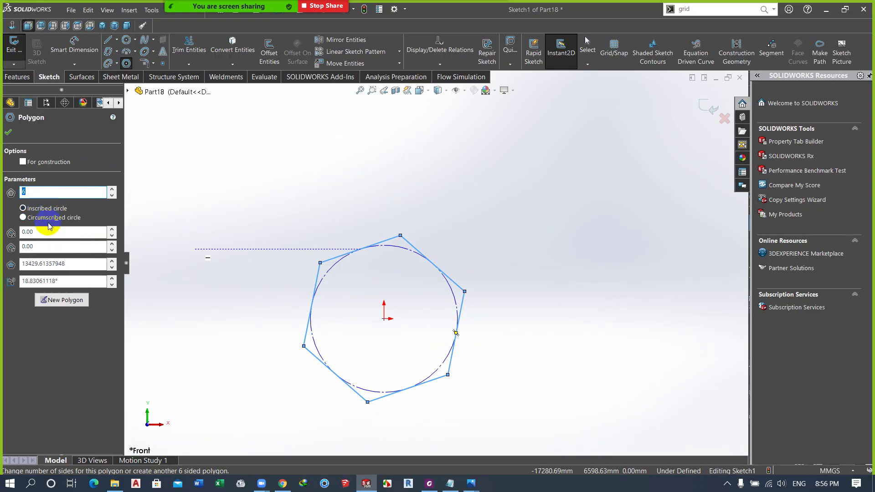
click(33, 232)
click(30, 246)
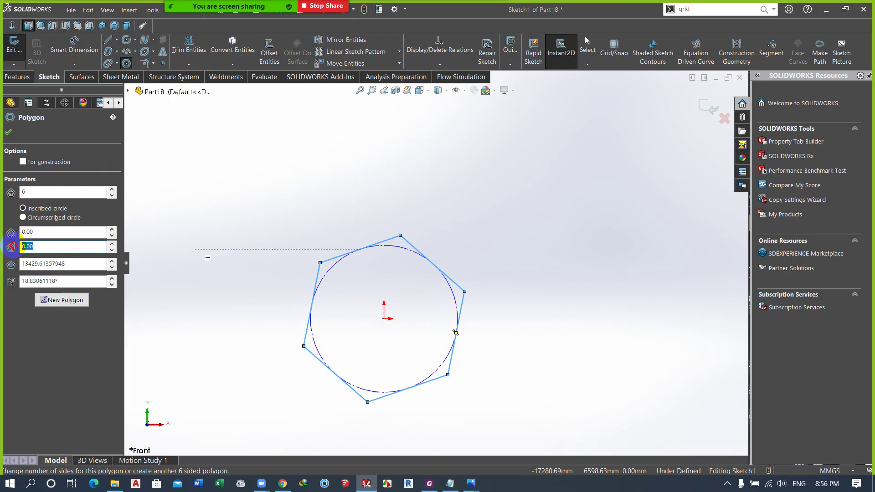
scroll(351, 319, down, 2)
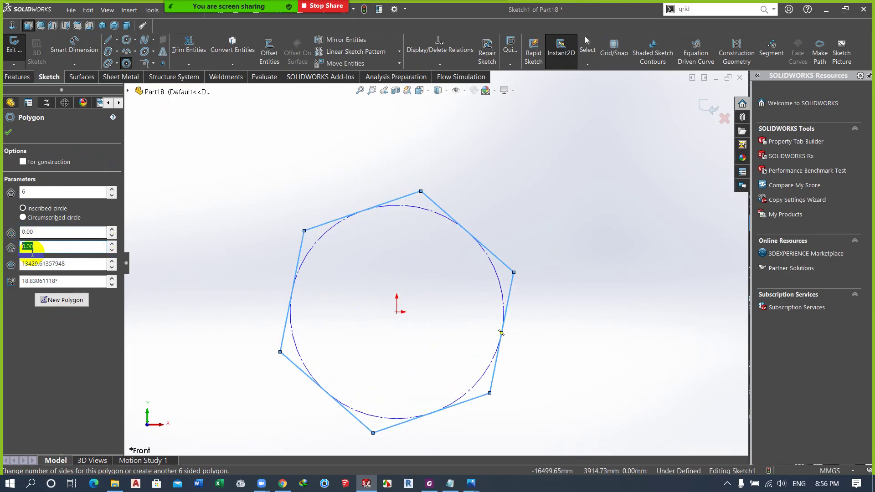
click(68, 263)
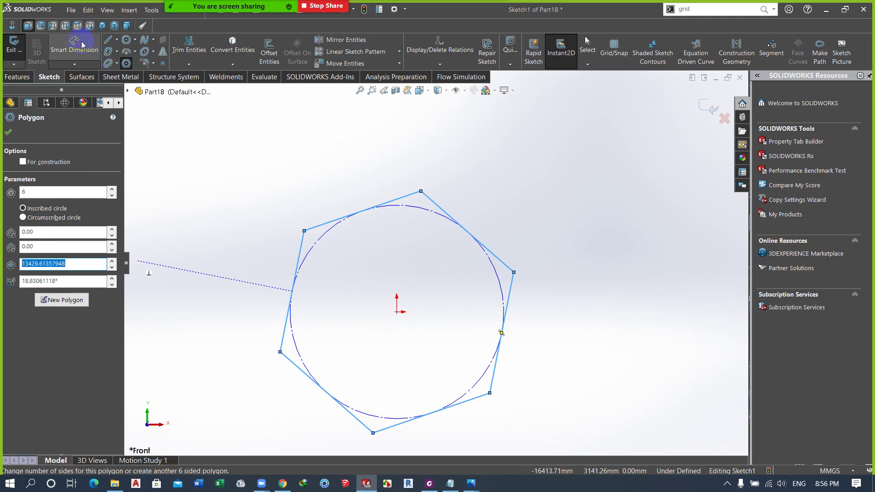
Step: Rotate the hexagon to 45°, then 60°, and finally 85°, and confirm it
click(65, 282)
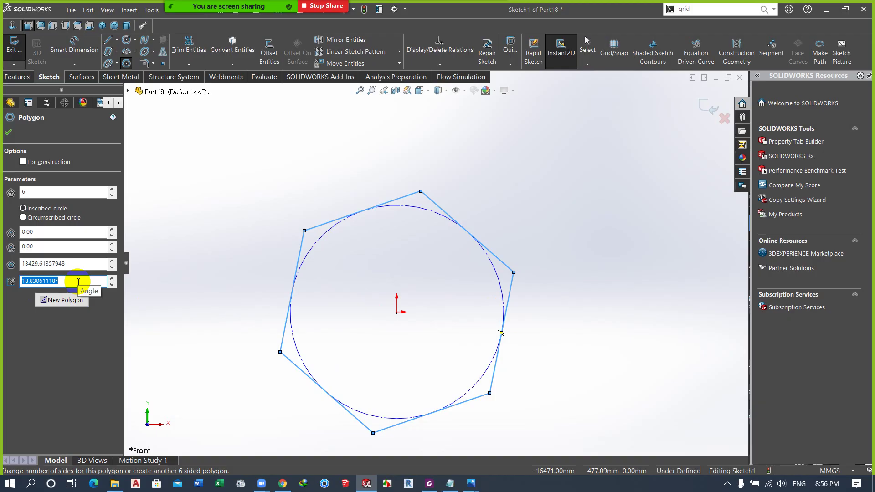
text(45)
text(.00°)
key(Return)
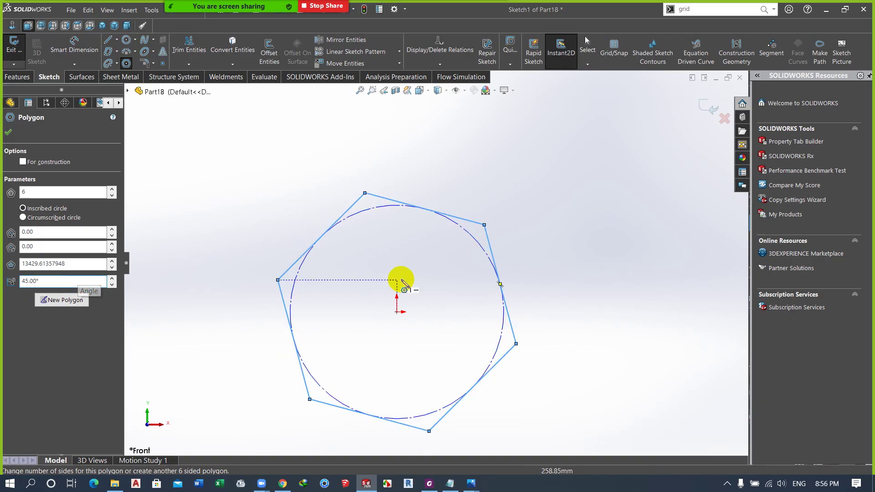
double_click(45, 282)
drag(44, 281, 11, 280)
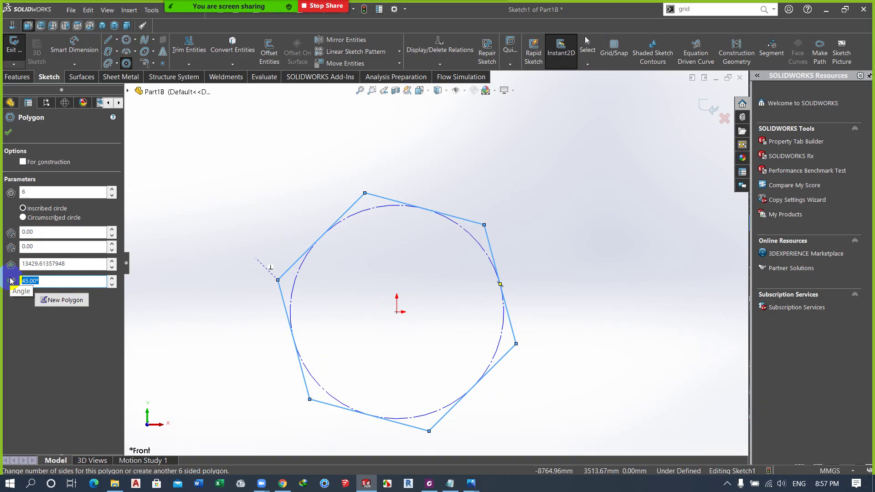
text(60)
text(.00°)
key(Return)
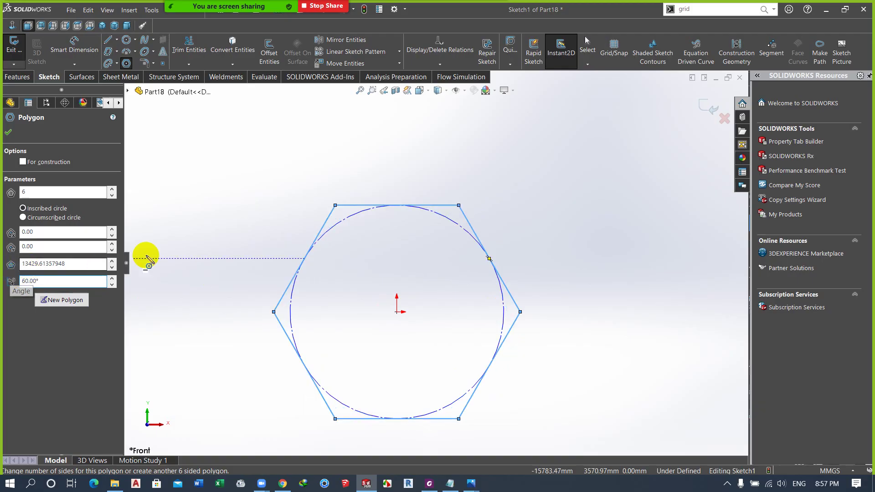
drag(34, 280, 20, 281)
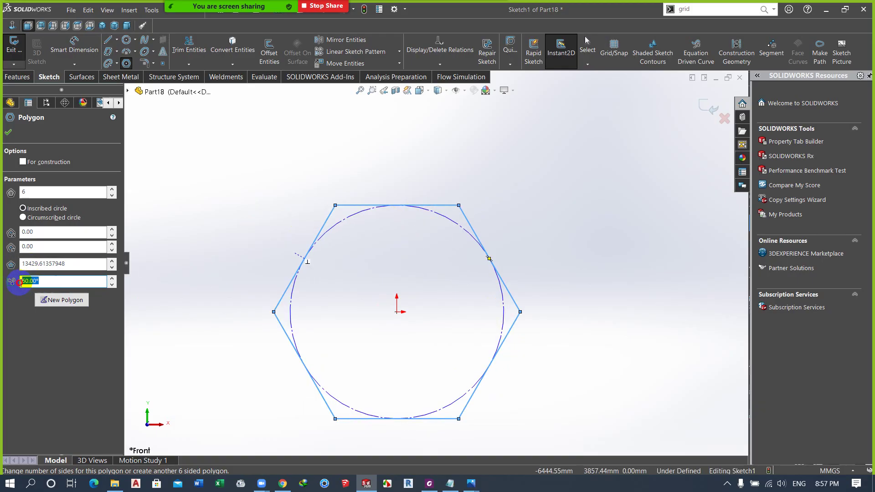
text(05)
key(Return)
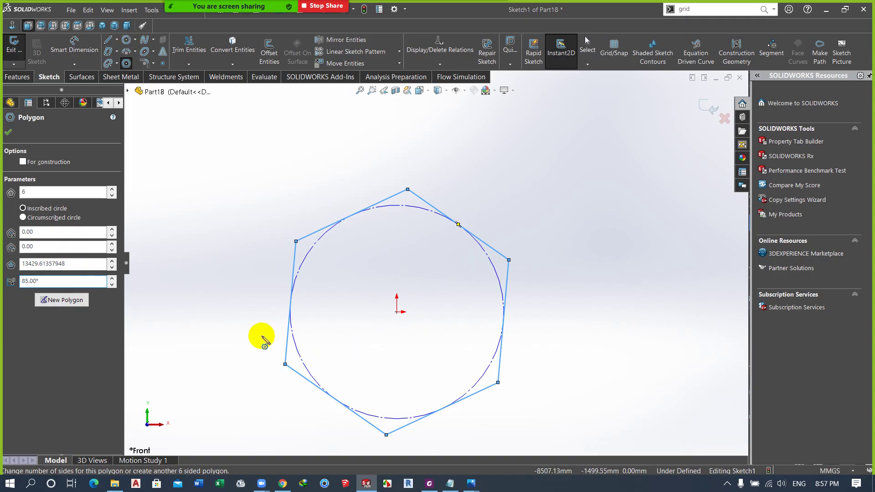
click(8, 132)
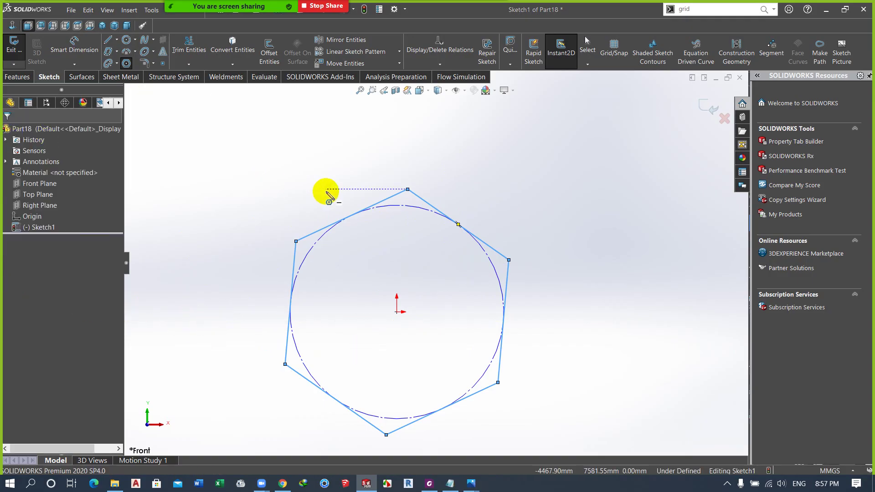
key(Escape)
key(z)
ctrl+middle_drag(338, 197, 346, 168)
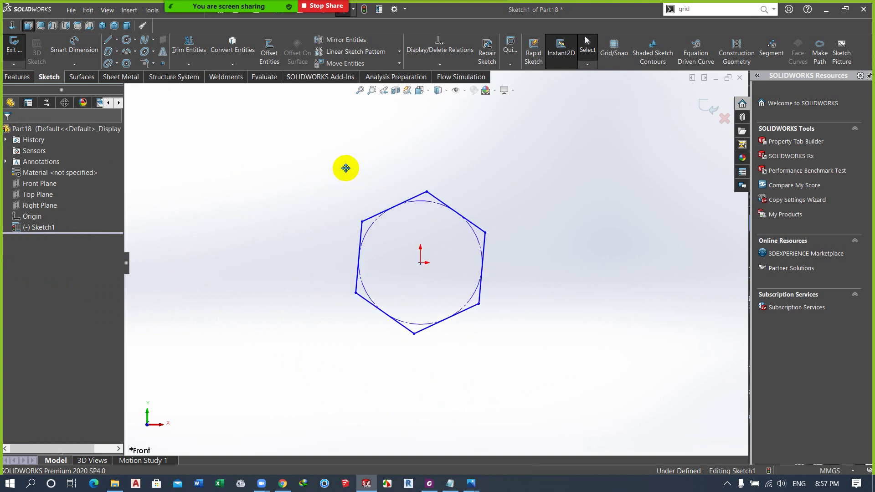
scroll(446, 225, down, 2)
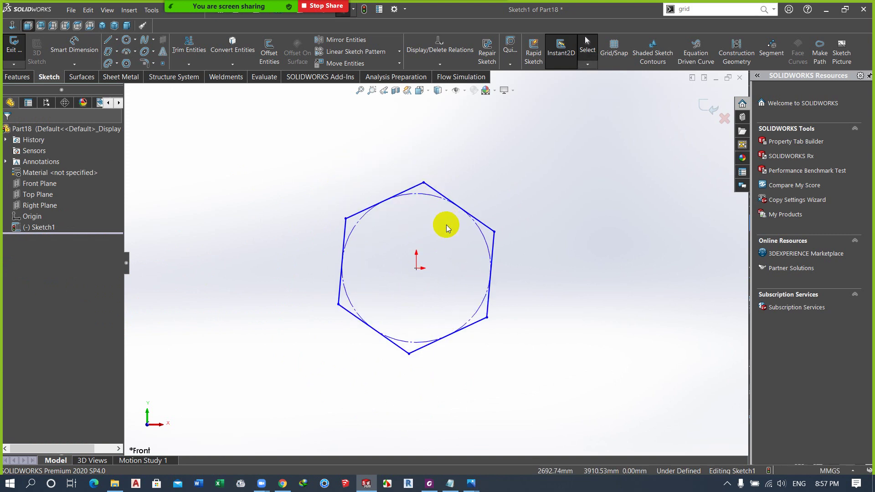